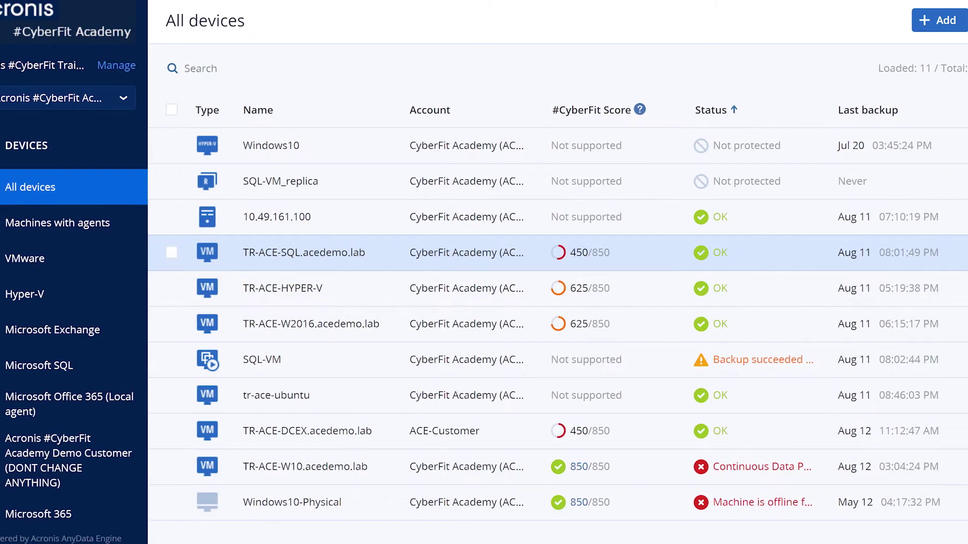
Step: Select the TR-ACE-SQL.acedemo.lab virtual machine in the All devices list
left_click(292, 252)
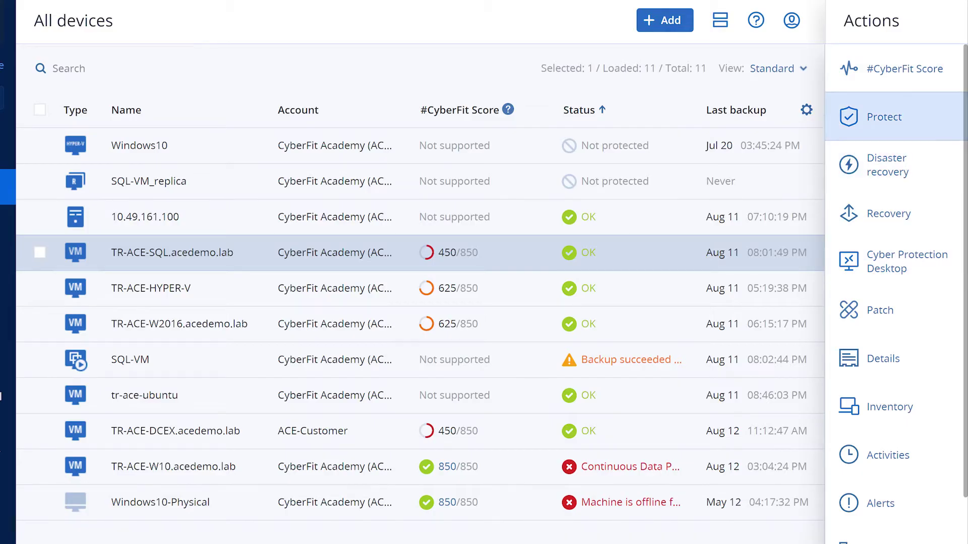
Step: Open protection for TR-ACE-SQL.acedemo.lab, browse the existing plans, then create a new plan
left_click(892, 124)
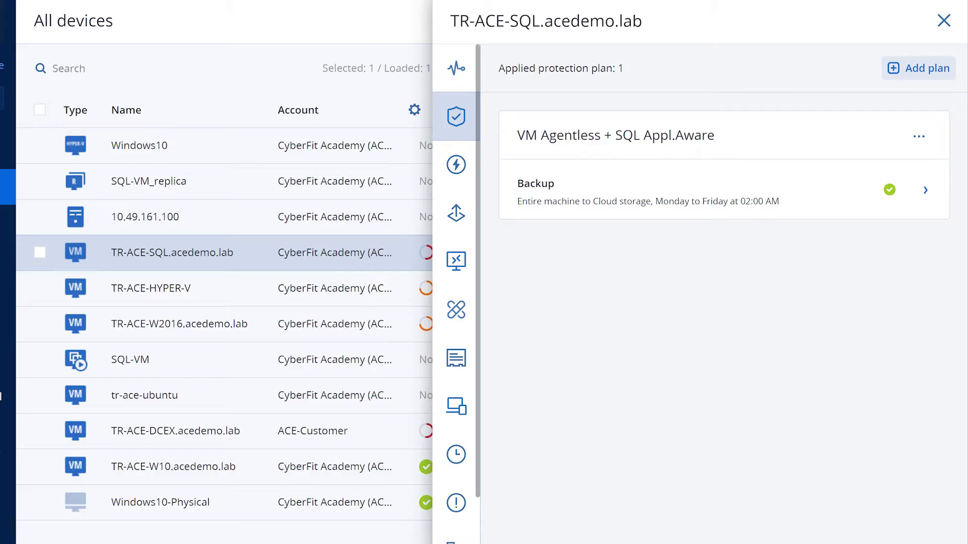
left_click(918, 68)
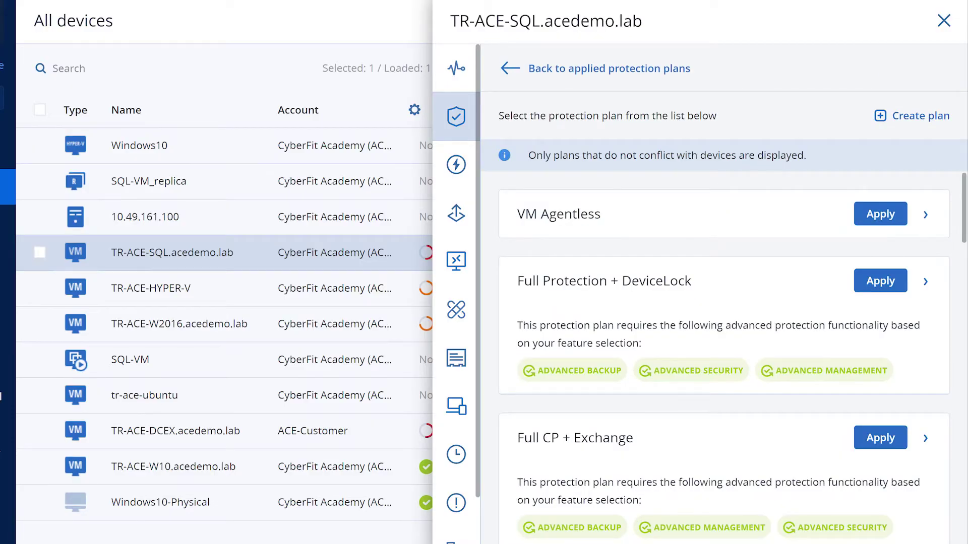
scroll(724, 353, "down", 10)
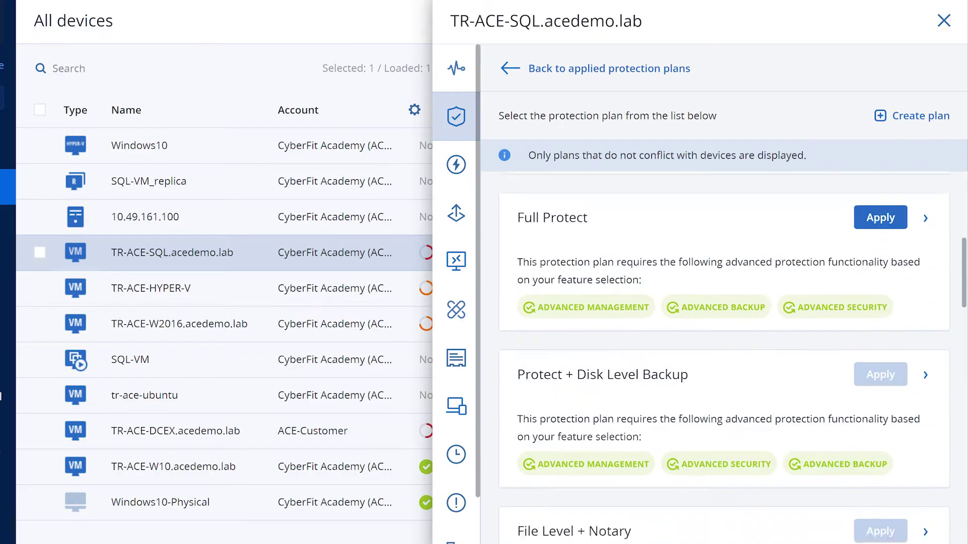
scroll(723, 353, "down", 2)
scroll(724, 353, "up", 10)
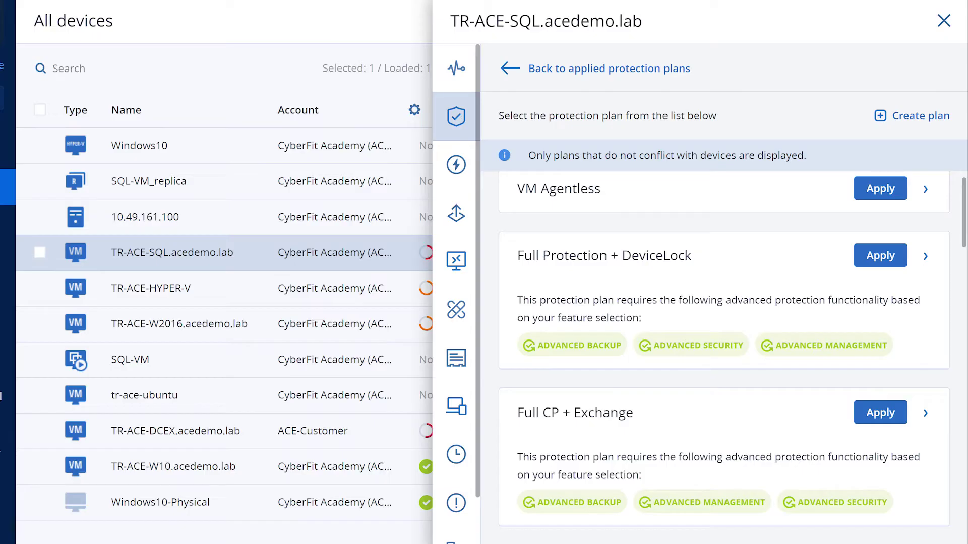
scroll(724, 353, "up", 1)
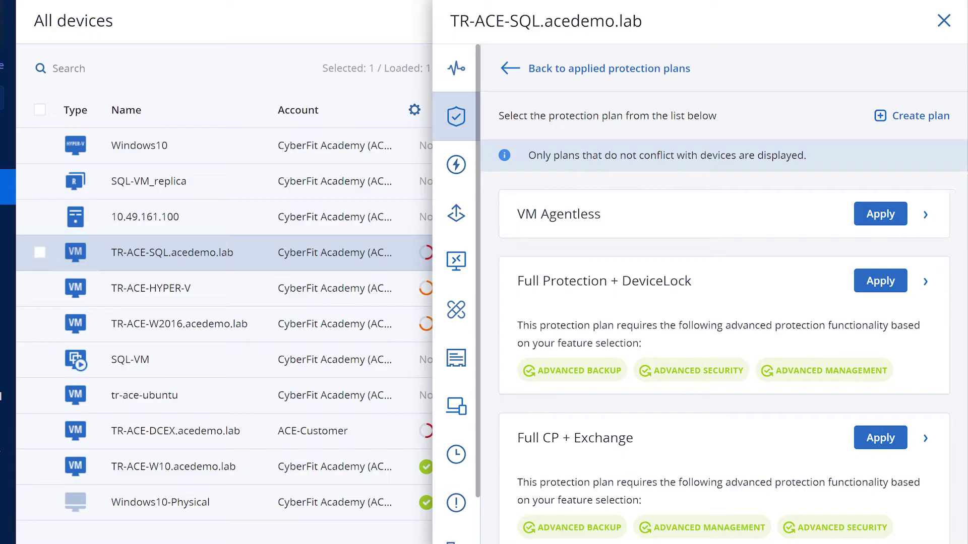
left_click(911, 115)
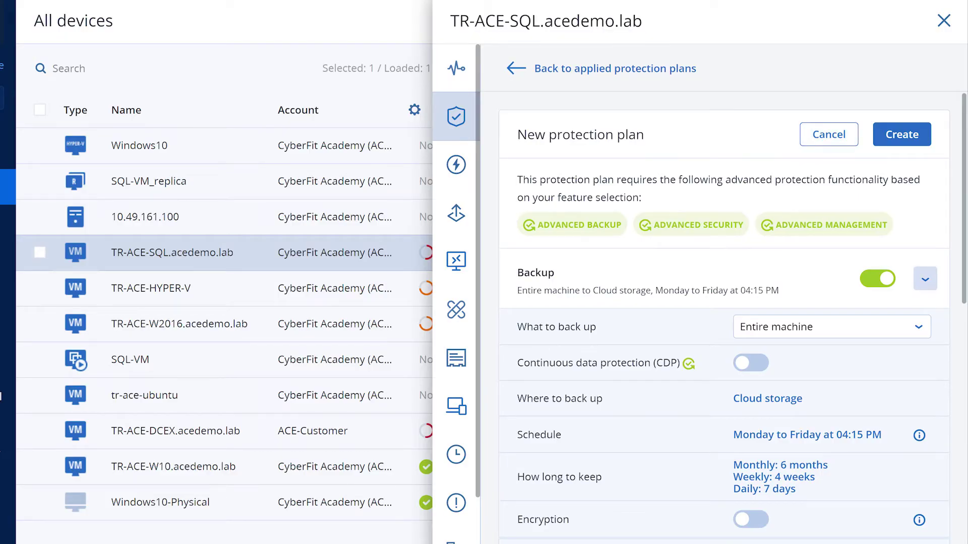
Step: Switch off the Data protection map module in the new plan
scroll(925, 279, "down", 10)
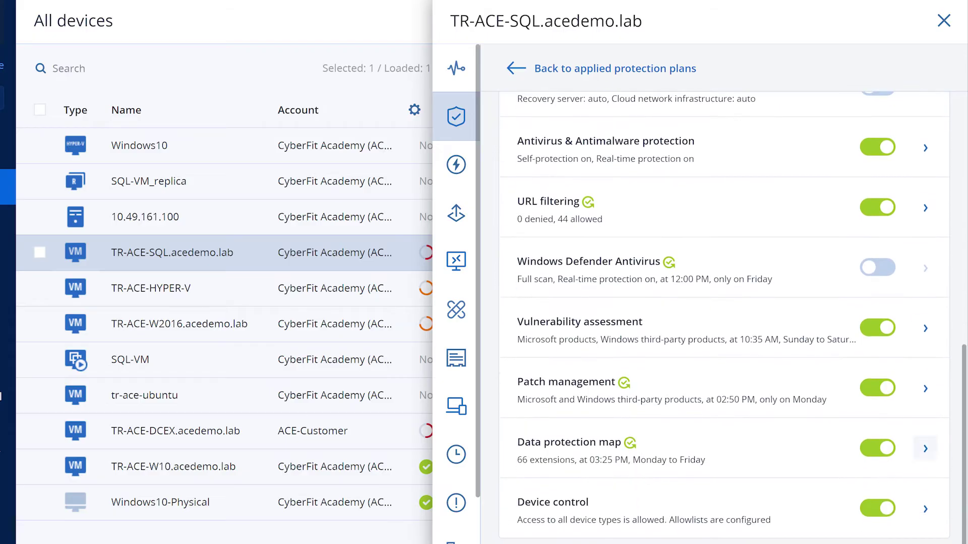
left_click(876, 448)
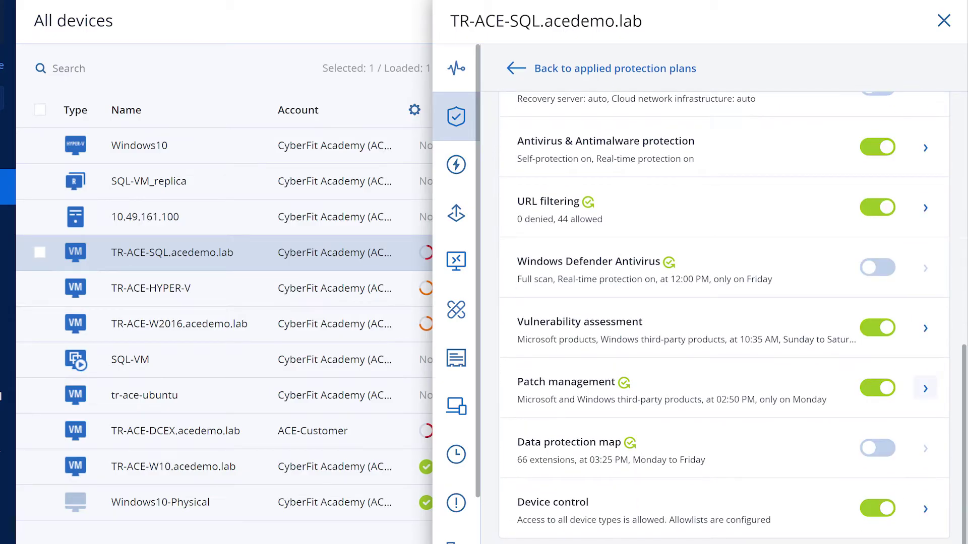
scroll(925, 388, "up", 10)
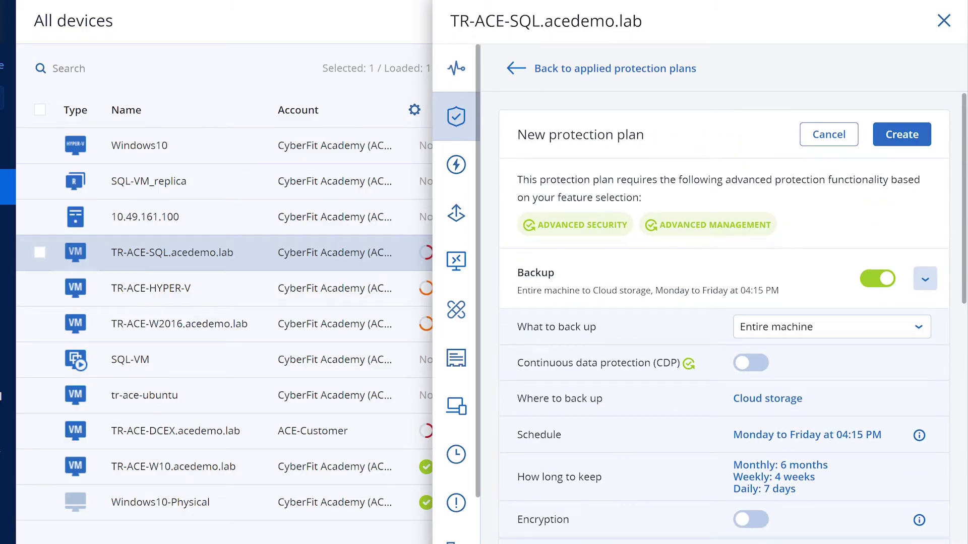
Step: Enable continuous data protection (CDP) in the plan's Backup section
left_click(751, 363)
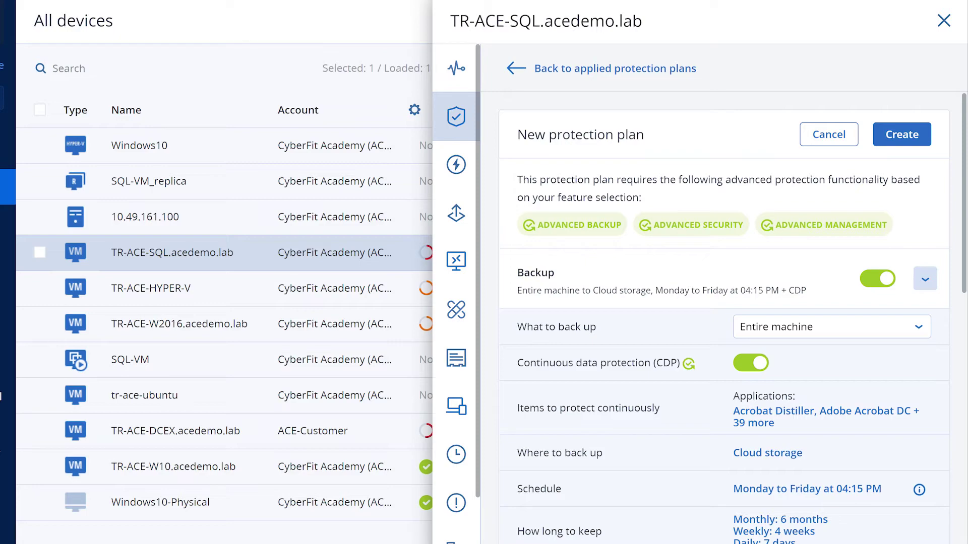
Step: Check the What to back up choices and keep Entire machine as the source
left_click(831, 327)
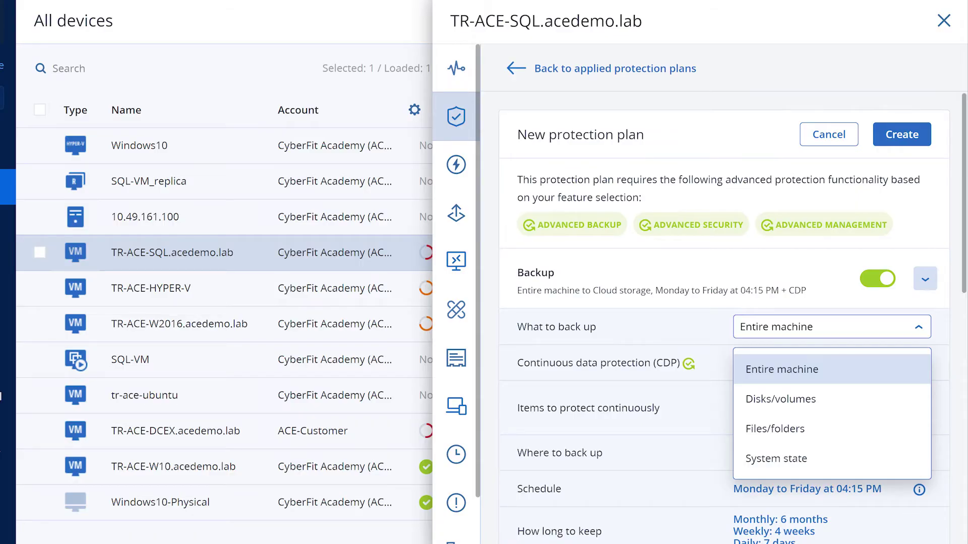
key("Escape")
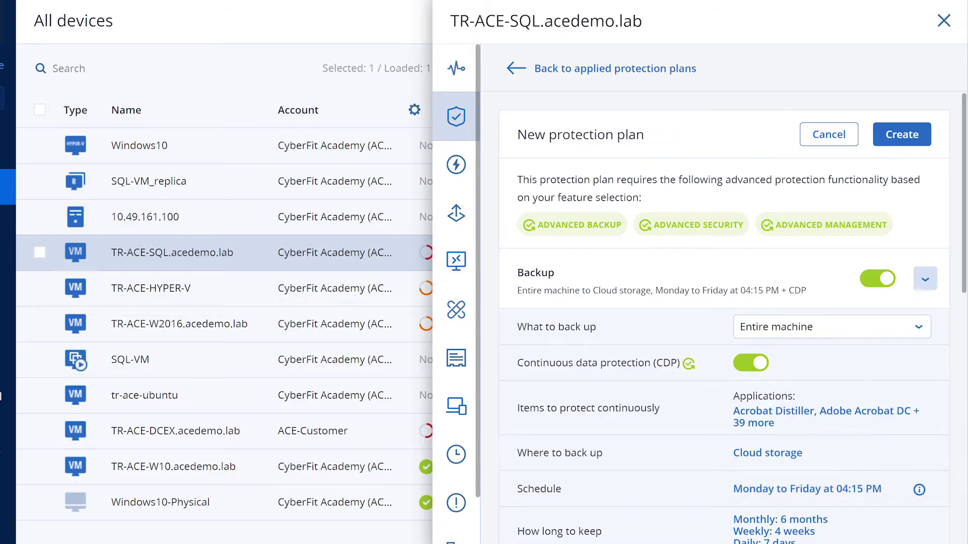
scroll(732, 317, "down", 2)
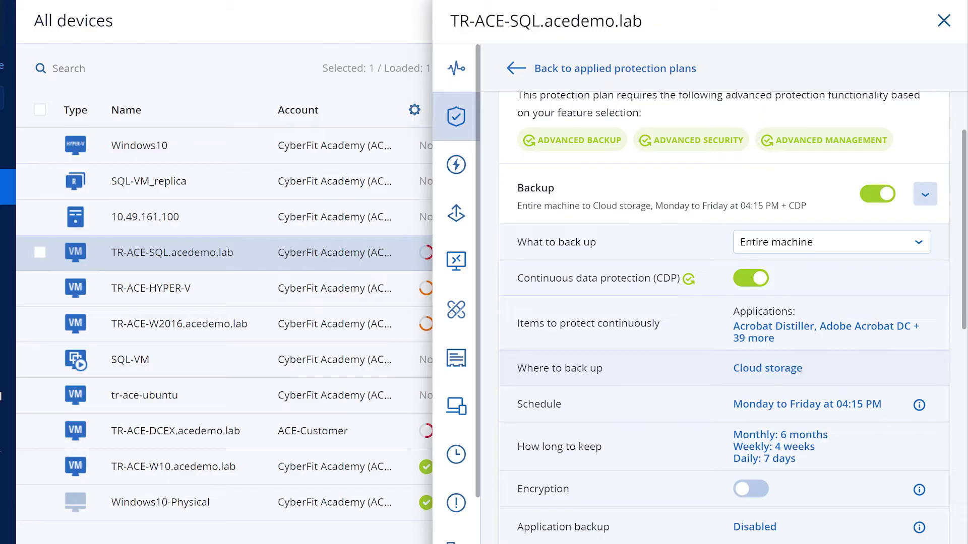
Step: Review backup locations and keep Cloud storage as the destination
left_click(767, 368)
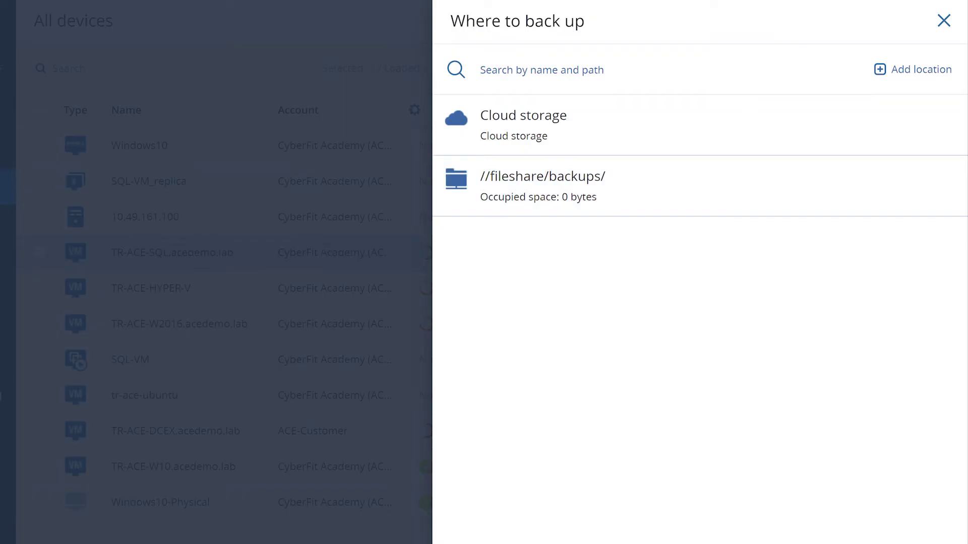
left_click(944, 20)
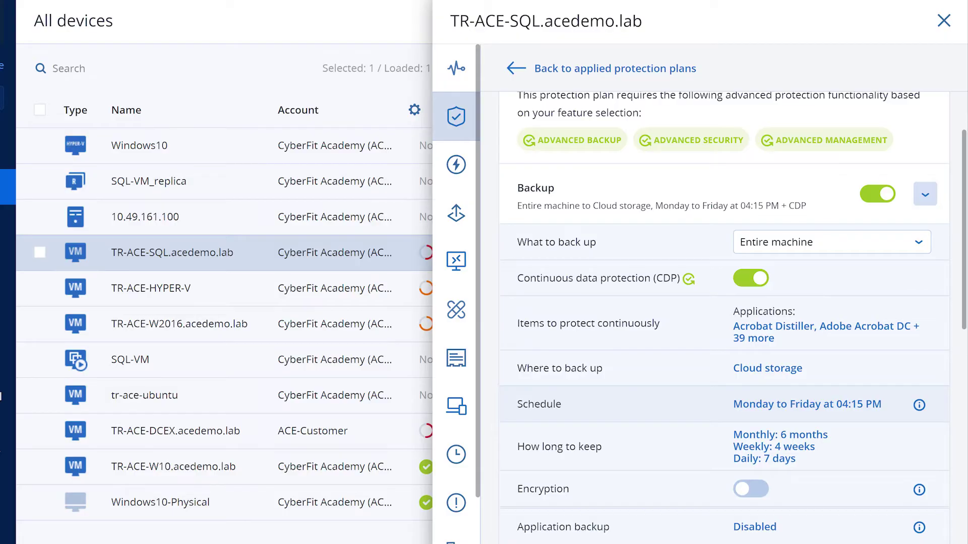
Step: Review the Monday–Friday 04:15 PM backup schedule and view the available backup schemes
left_click(807, 404)
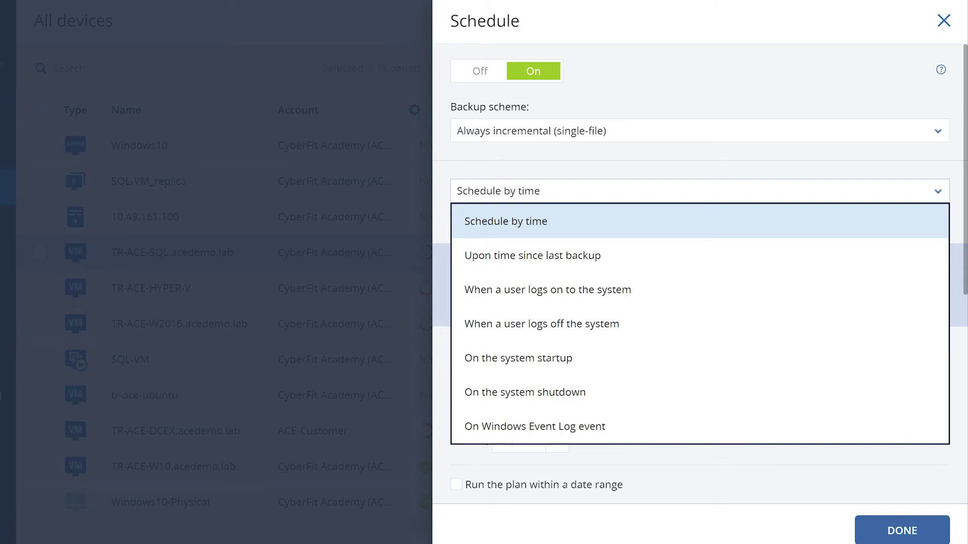
key("Escape")
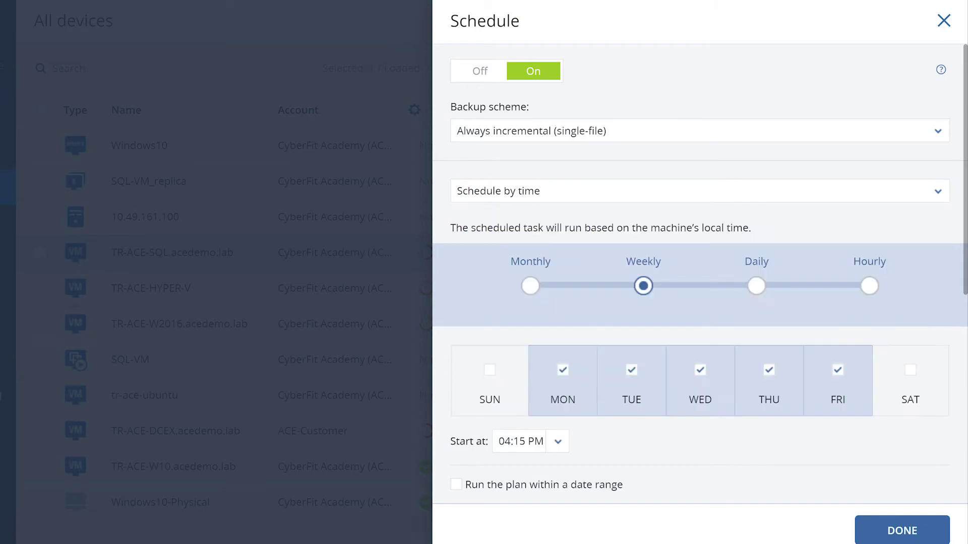
scroll(700, 277, "down", 5)
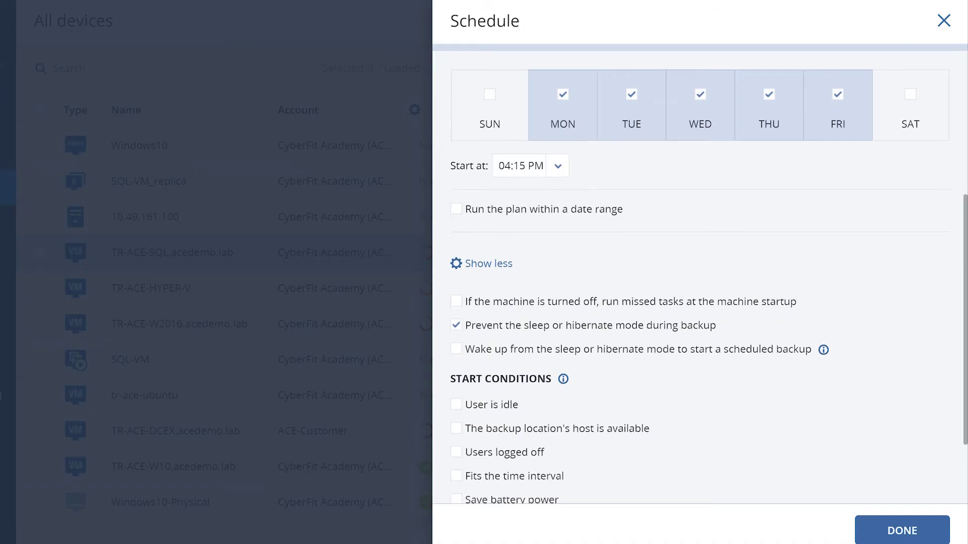
scroll(700, 278, "down", 1)
scroll(700, 277, "up", 5)
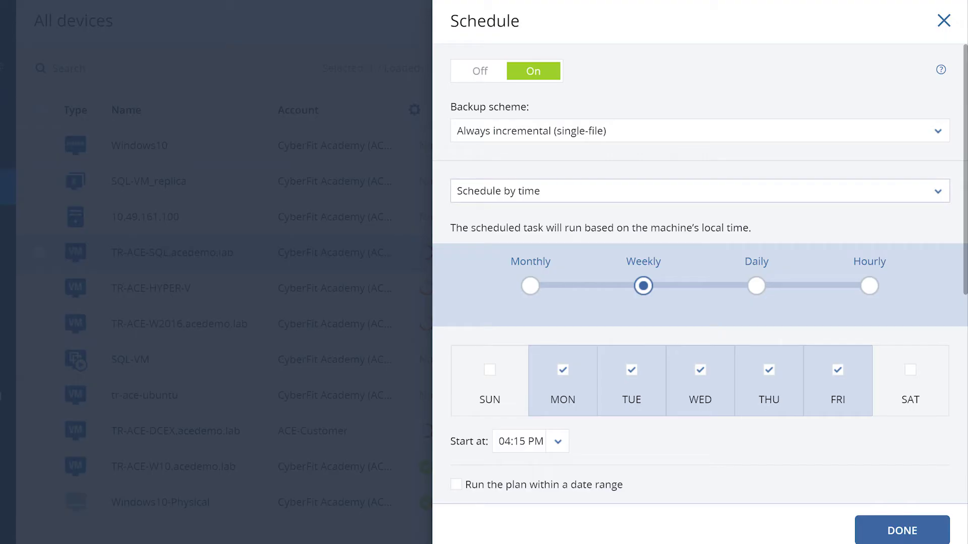
left_click(696, 130)
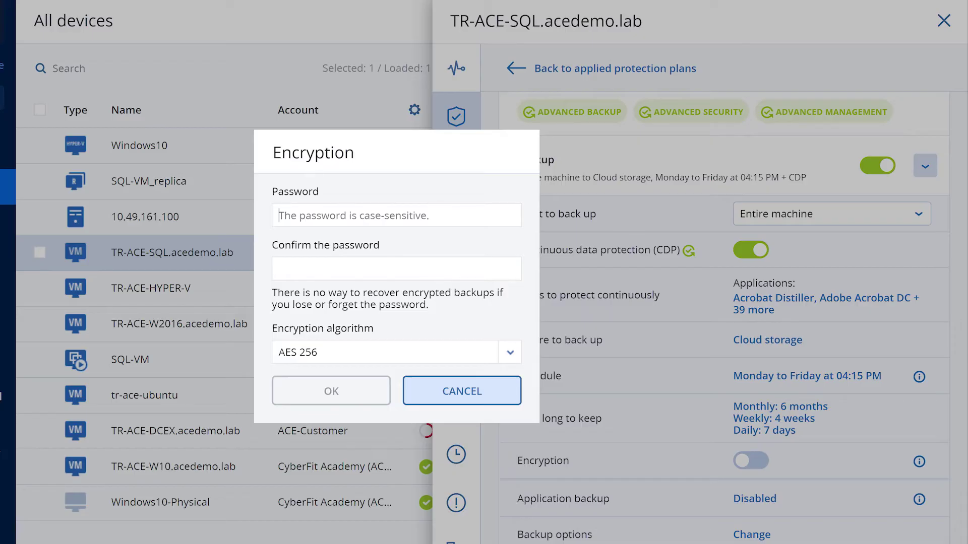
Step: Leave encryption off and check that SQL Server, Exchange, Active Directory and Oracle backup are No
left_click(461, 391)
scroll(724, 317, "down", 3)
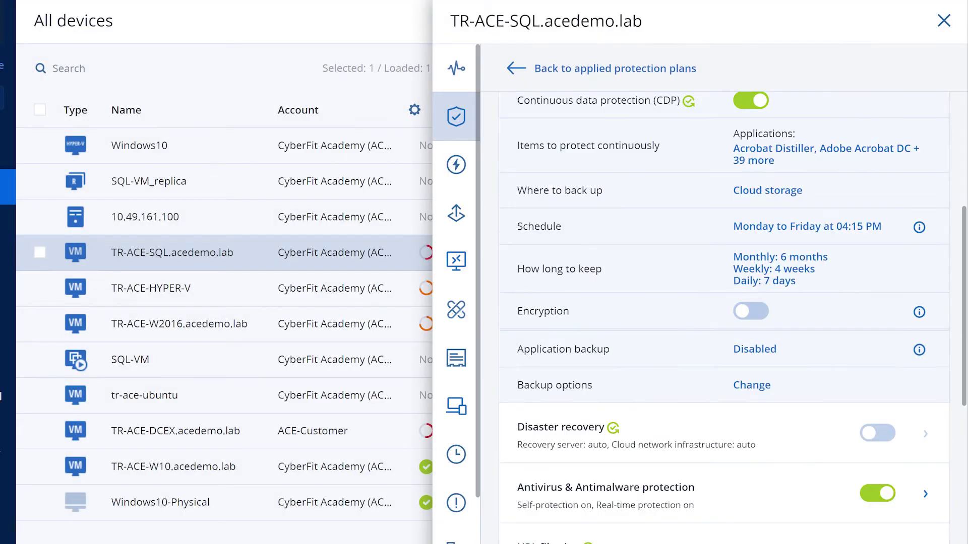
left_click(754, 349)
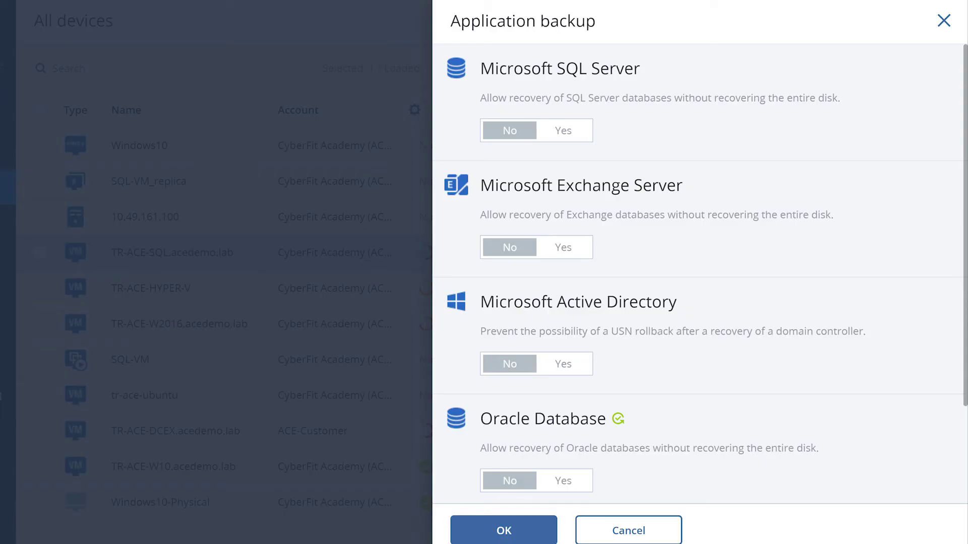
Step: Keep Application backup Disabled and review the Backup options alerts without changes
left_click(943, 20)
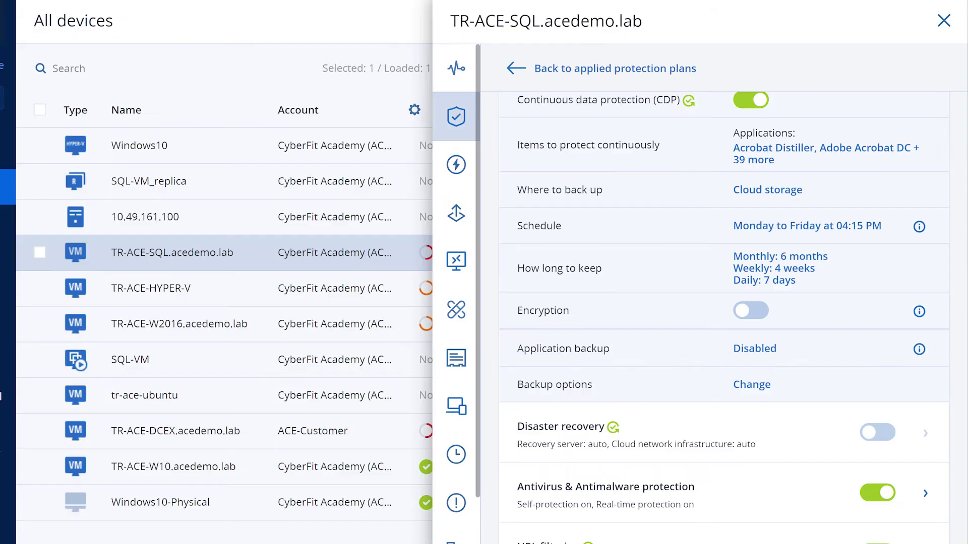
left_click(751, 384)
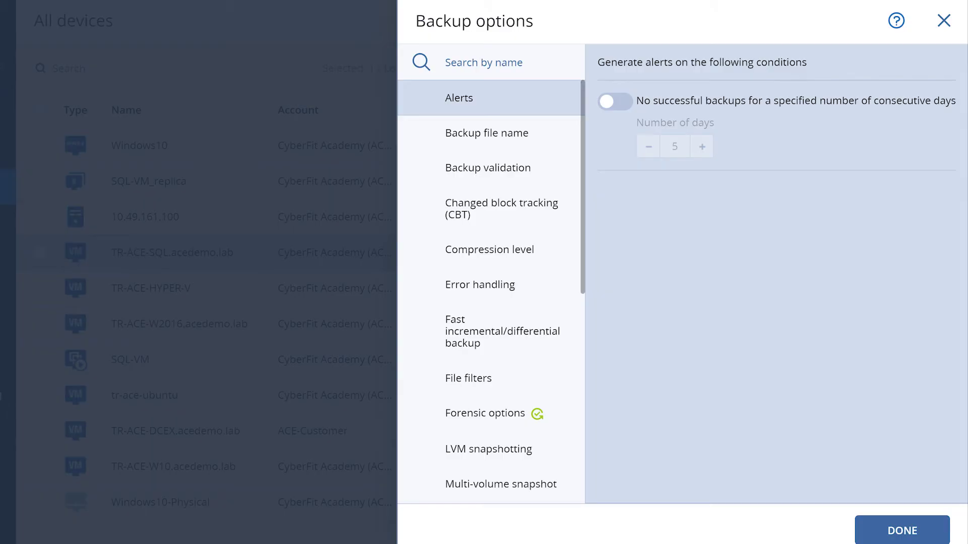
key("Escape")
scroll(724, 318, "down", 3)
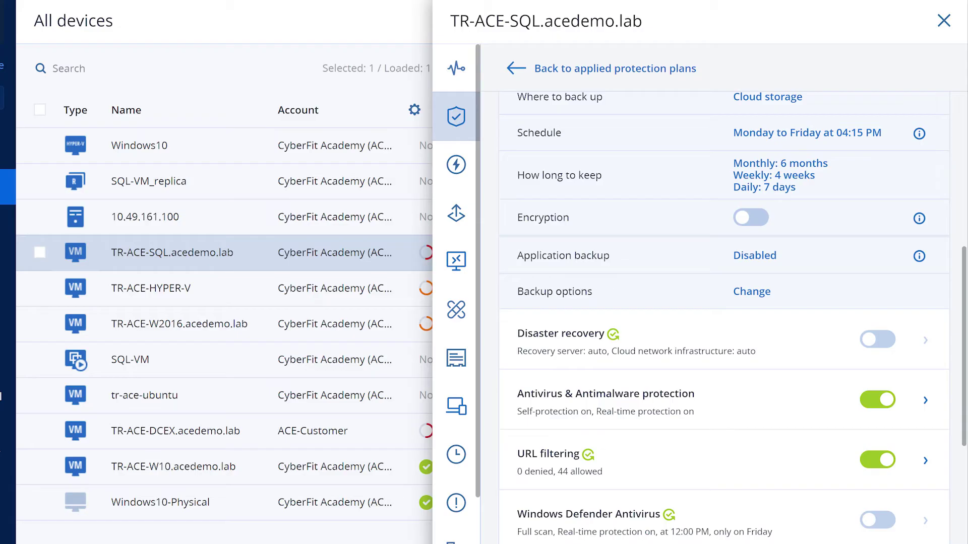
Step: Turn on Disaster recovery, with recovery server and cloud network both Auto
left_click(877, 339)
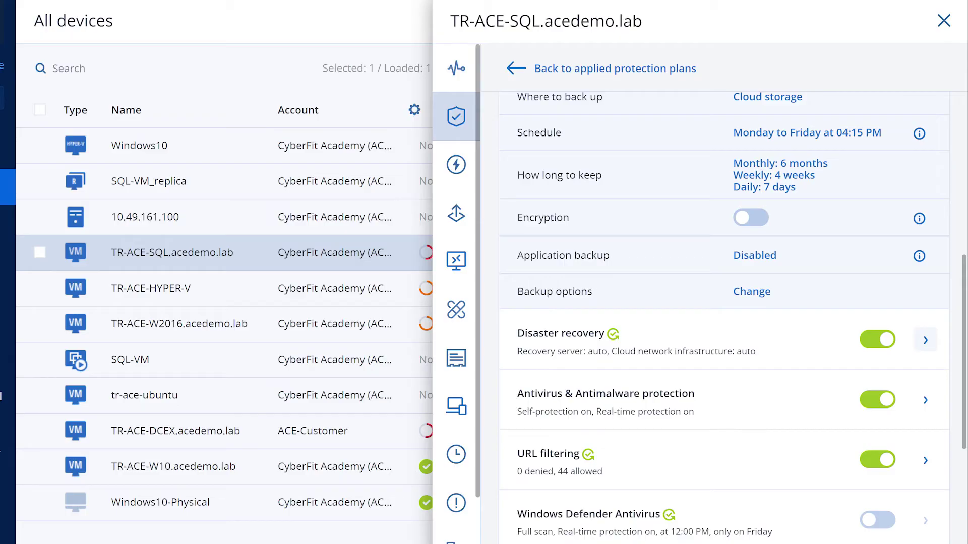
left_click(925, 340)
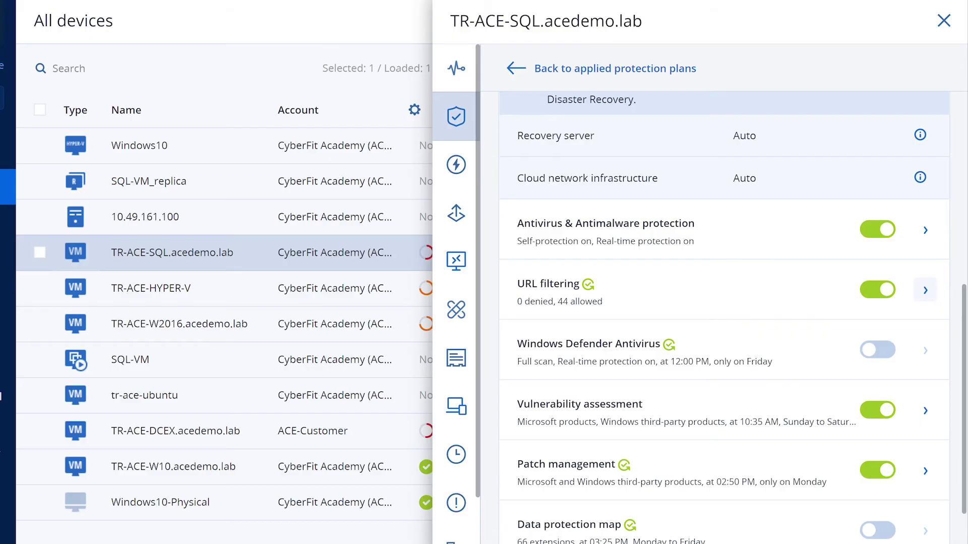
scroll(925, 388, "down", 2)
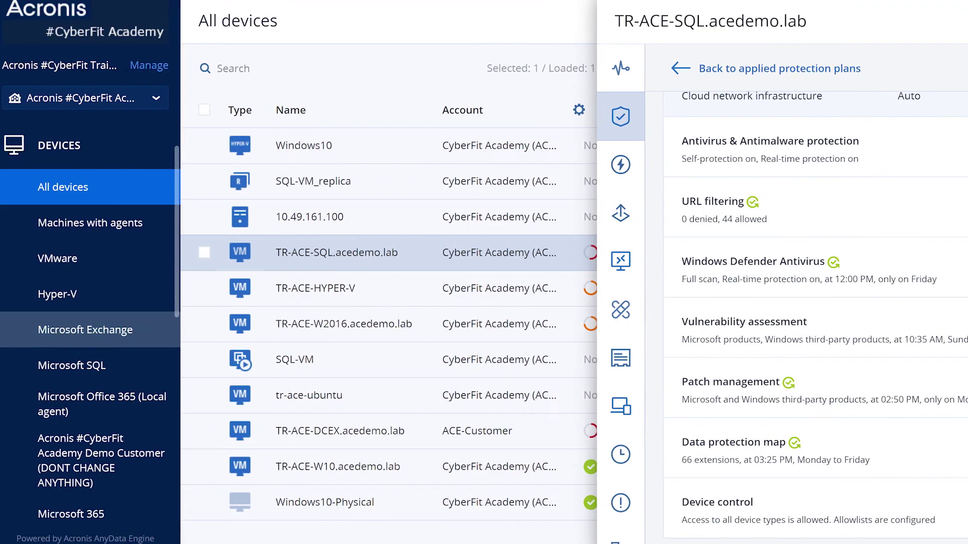
Step: Leave the unsaved plan for the Protection plans list and discard the new protection plan draft
scroll(8, 316, "down", 5)
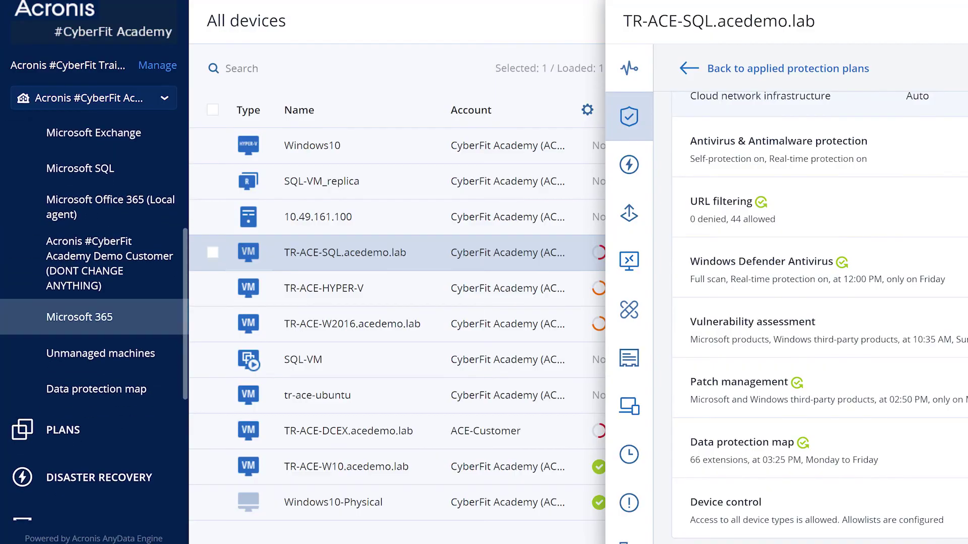
scroll(7, 323, "down", 3)
left_click(63, 331)
key("Return")
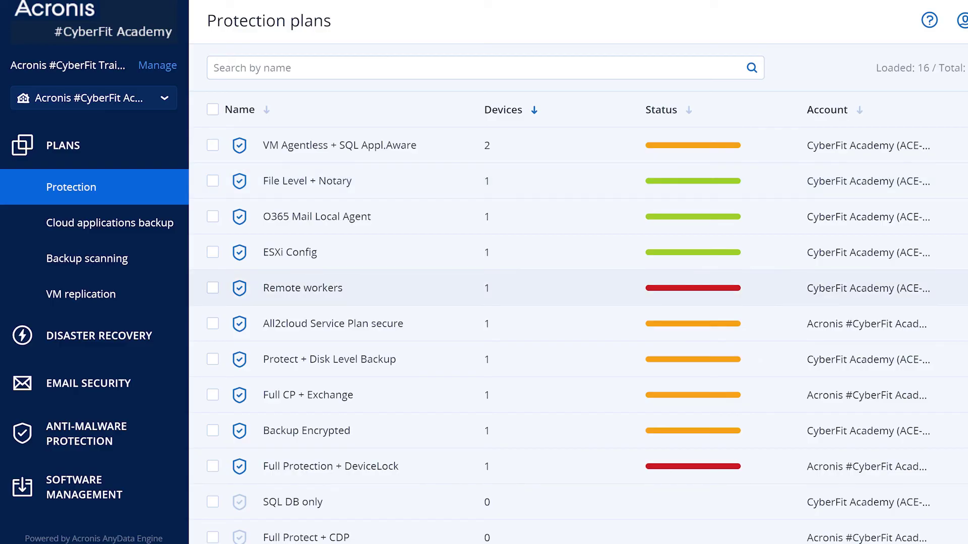
scroll(504, 287, "down", 2)
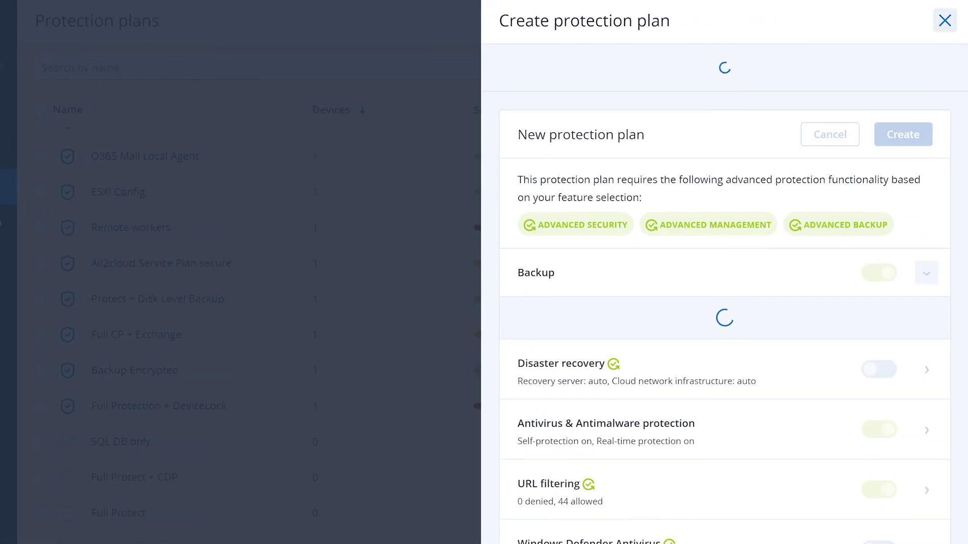
left_click(945, 20)
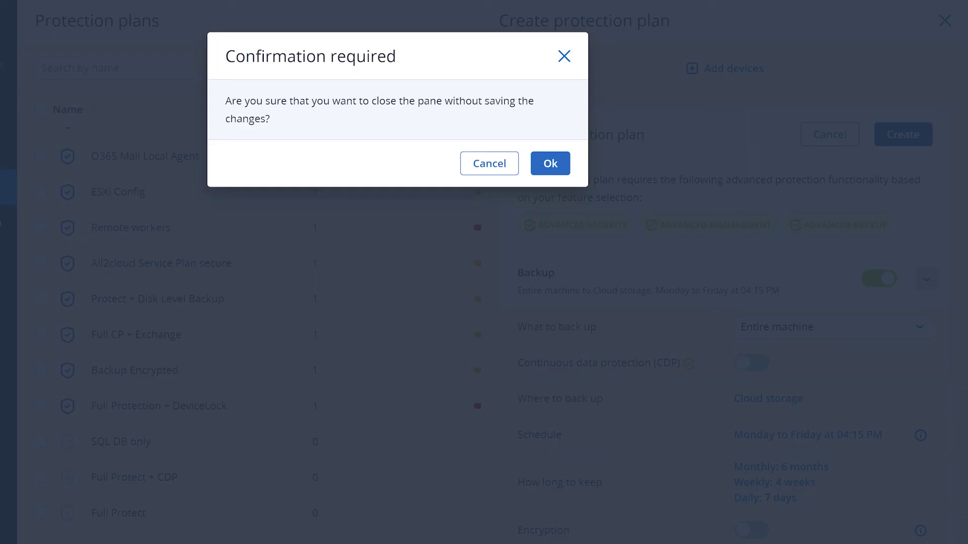
left_click(550, 163)
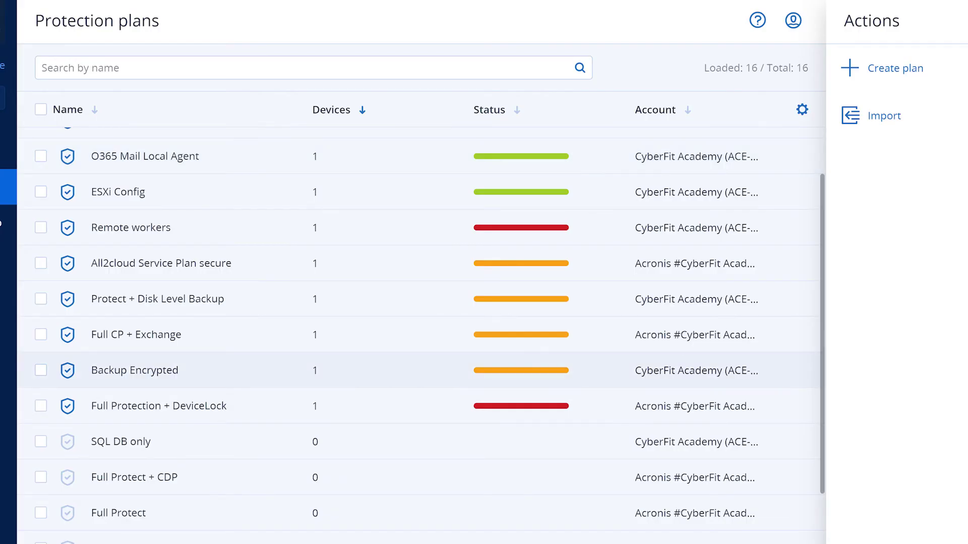
Step: Open the VM Agentless + SQL Appl.Aware protection plan for editing
scroll(403, 406, "down", 2)
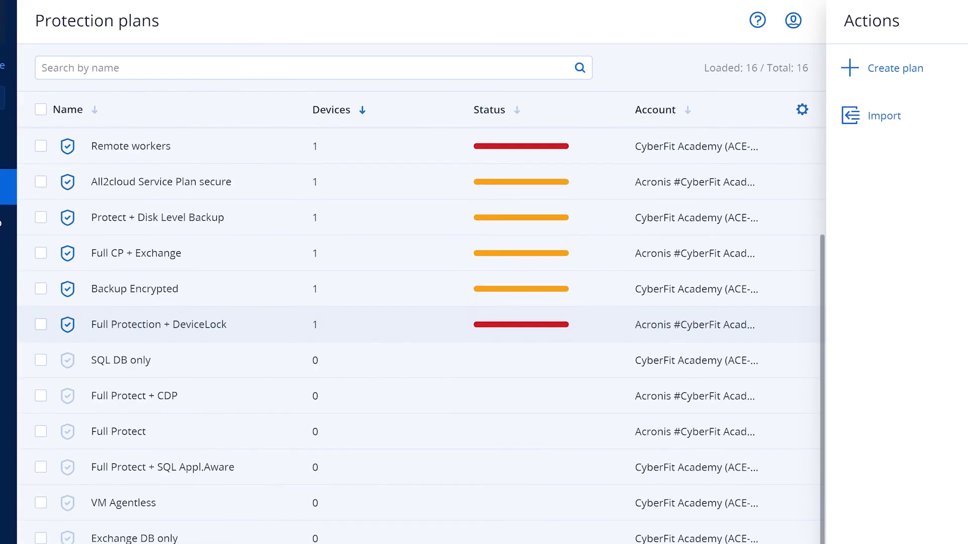
scroll(403, 406, "up", 2)
scroll(403, 405, "up", 3)
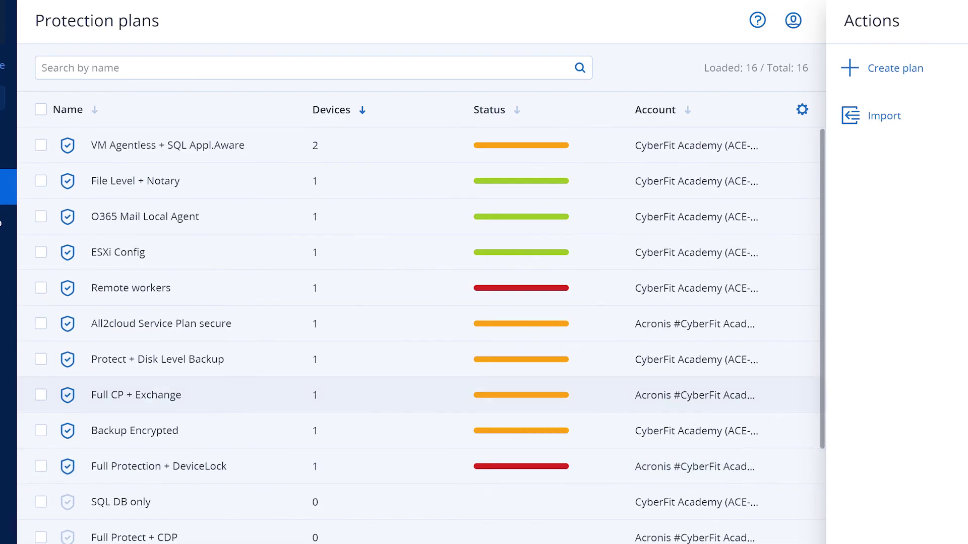
left_click(167, 145)
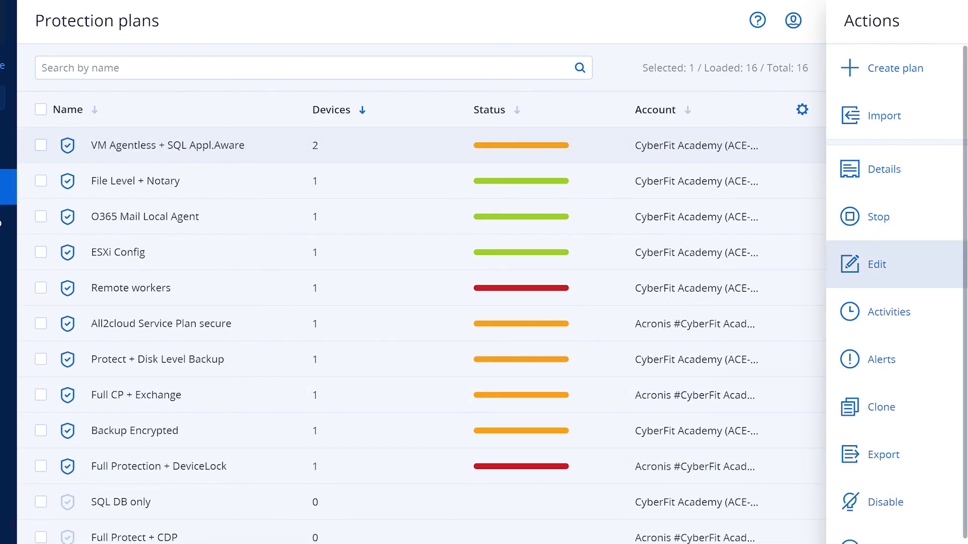
left_click(877, 264)
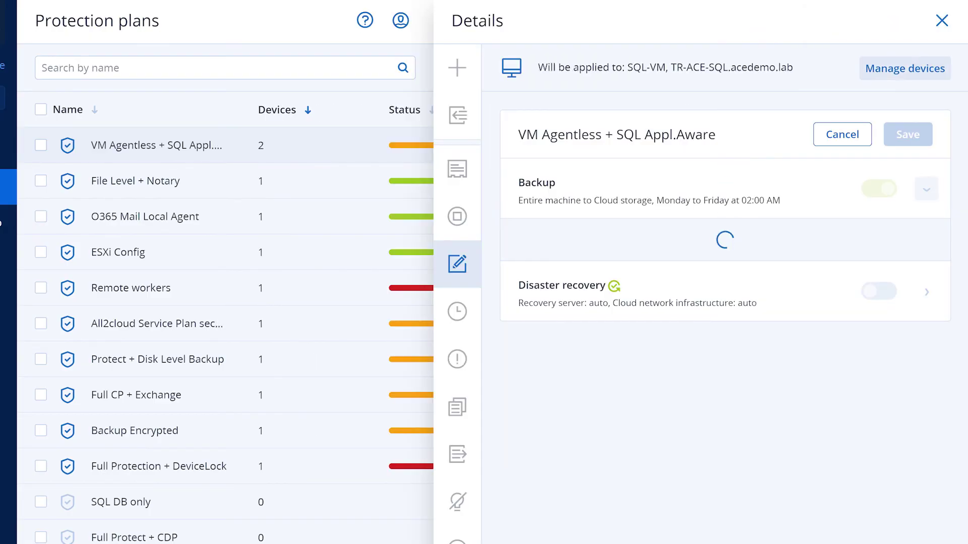
Step: Review the plan's devices, SQL-VM and TR-ACE-SQL.acedemo.lab, adding none, and finish
left_click(905, 68)
left_click(904, 68)
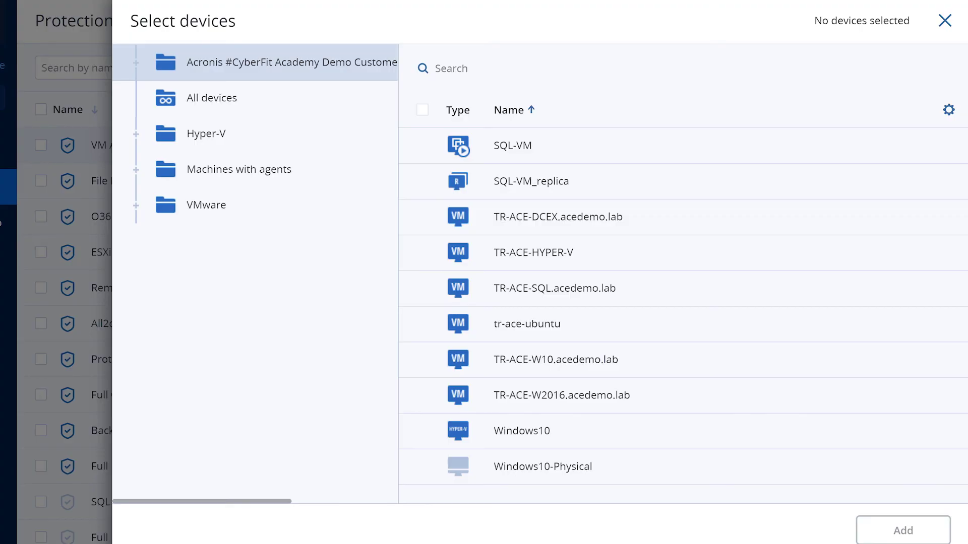
key("Escape")
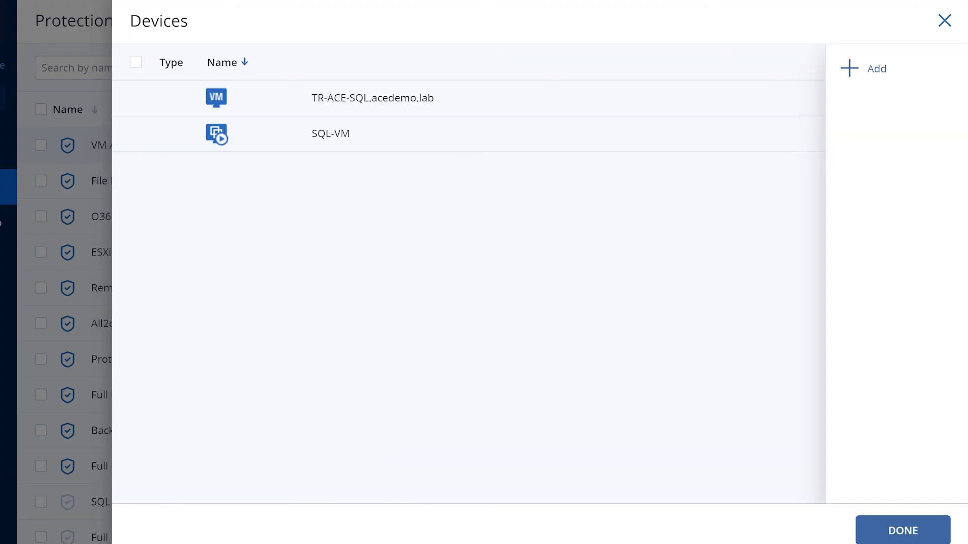
left_click(944, 20)
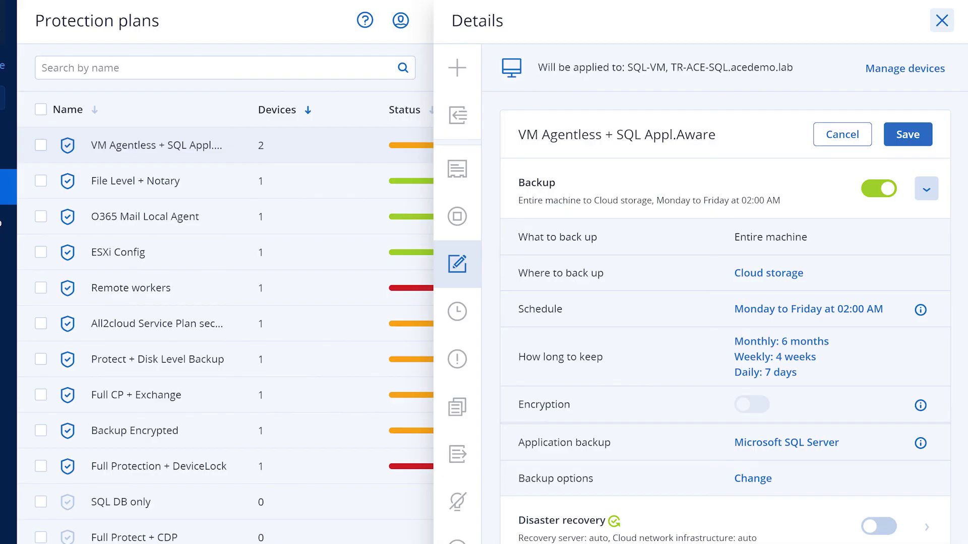
left_click(942, 21)
left_click(564, 56)
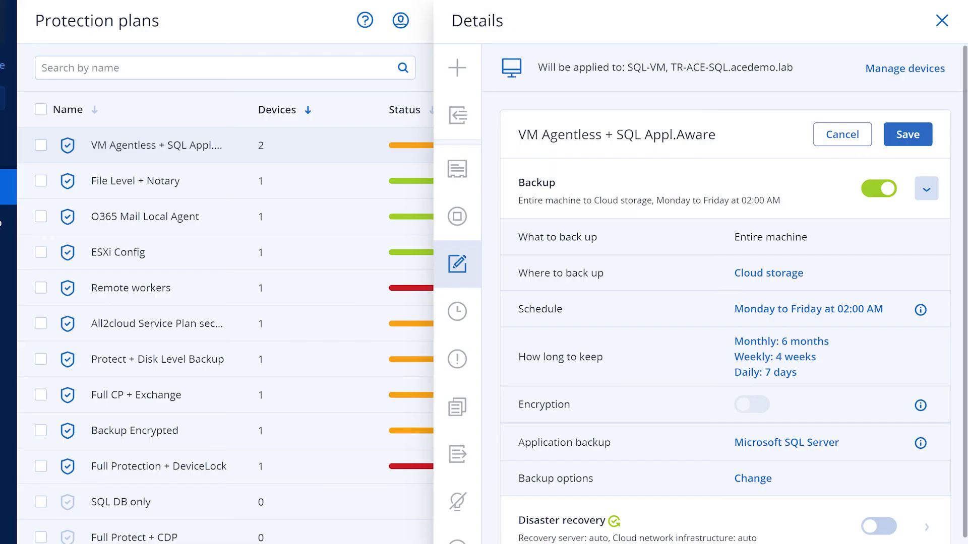